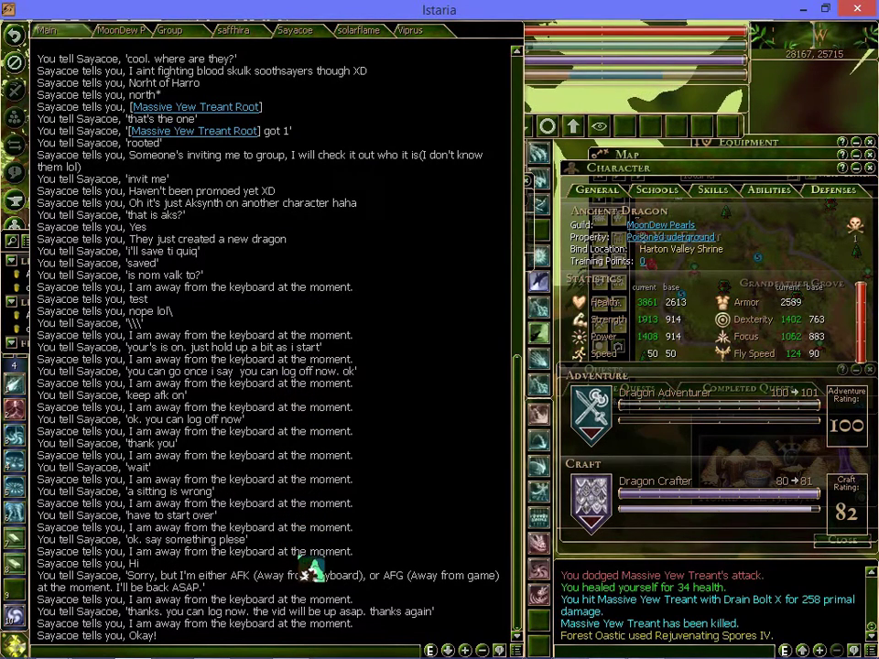
- Collapse the chat log, shrink and close the translucent bag panel, and turn the camera around the scene
{"action": "left_click", "coordinate": [448, 650]}
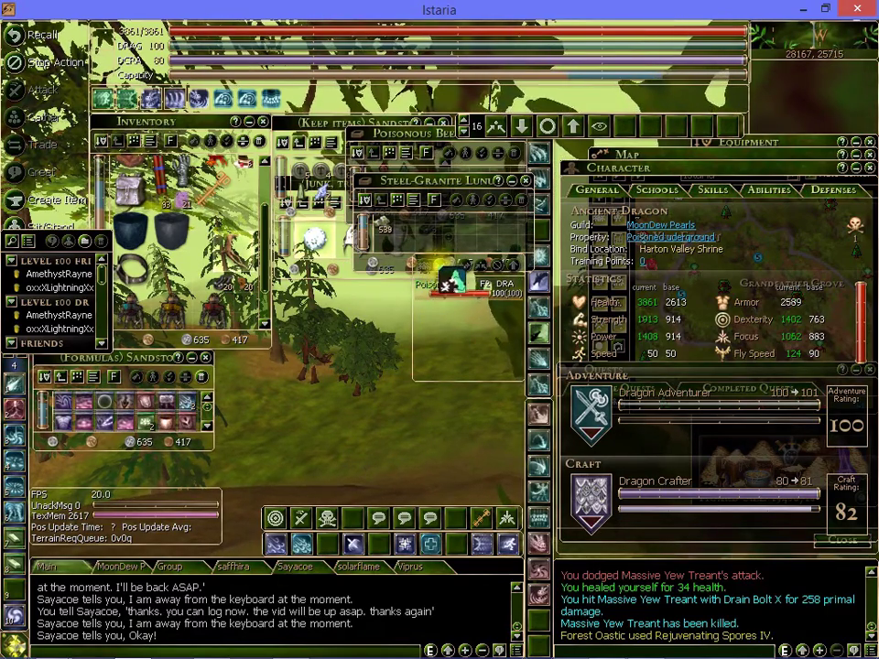
{"action": "left_click_drag", "start_coordinate": [462, 357], "coordinate": [455, 322]}
{"action": "left_click", "coordinate": [481, 357]}
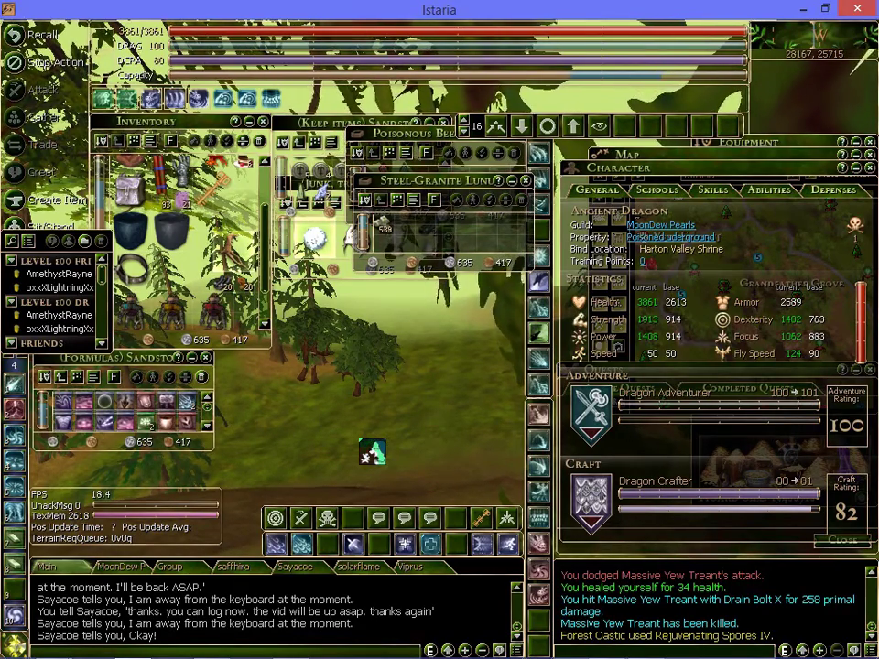
{"action": "key", "text": "a"}
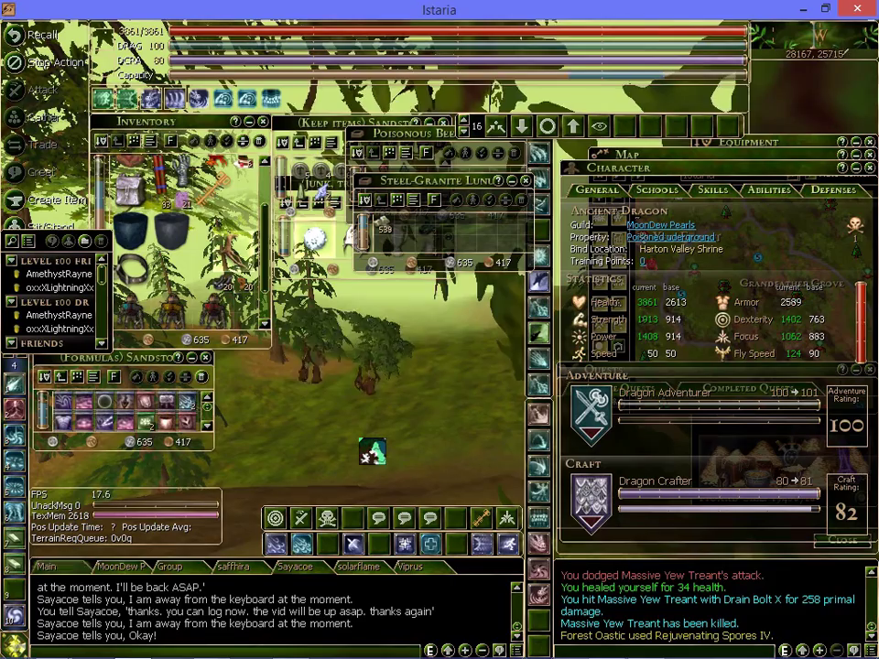
{"action": "key", "text": "a"}
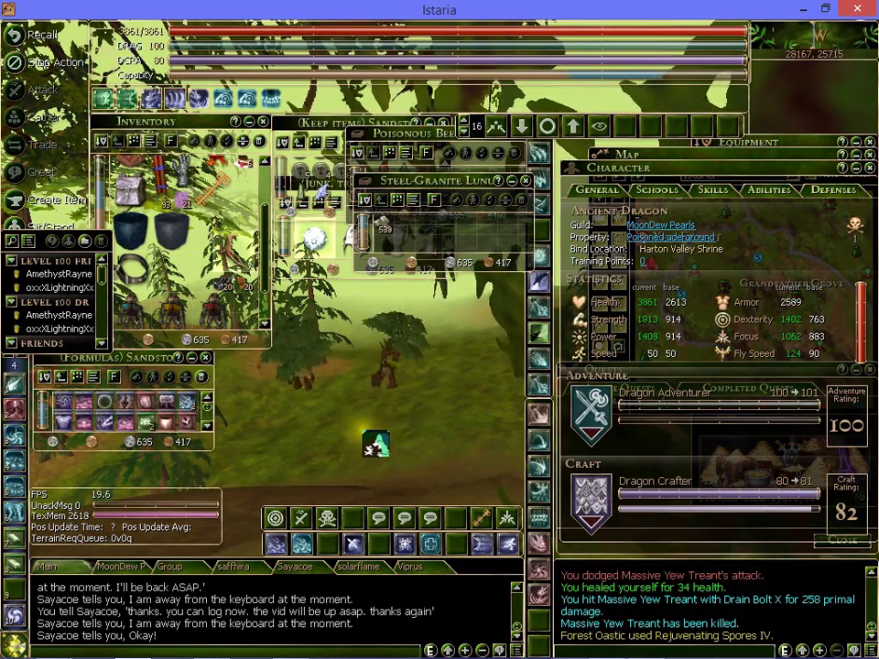
{"action": "key", "text": "a"}
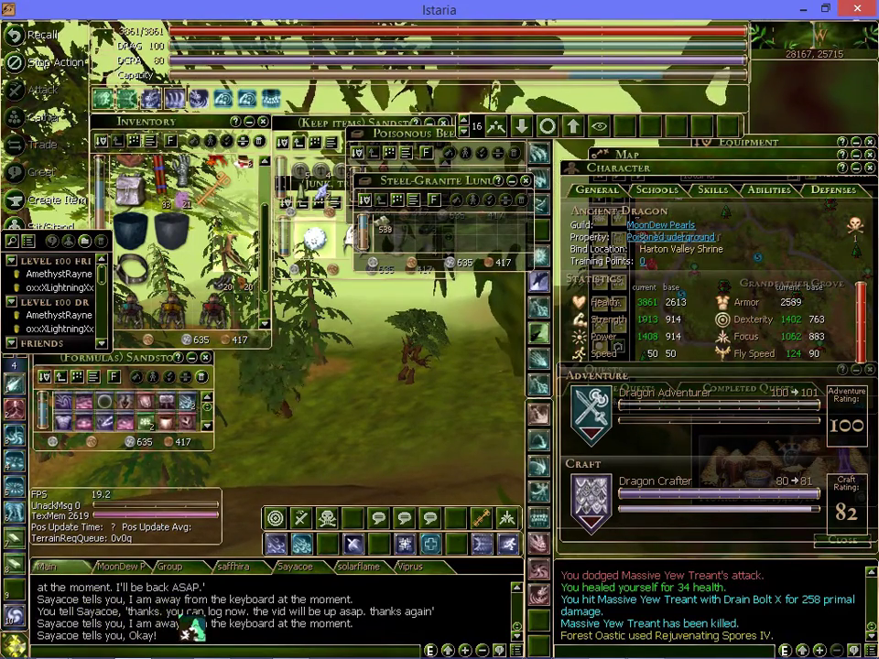
- Start exiting from the main menu, switch chat to the guild conversation, and decline the logout prompt
{"action": "left_click", "coordinate": [11, 483]}
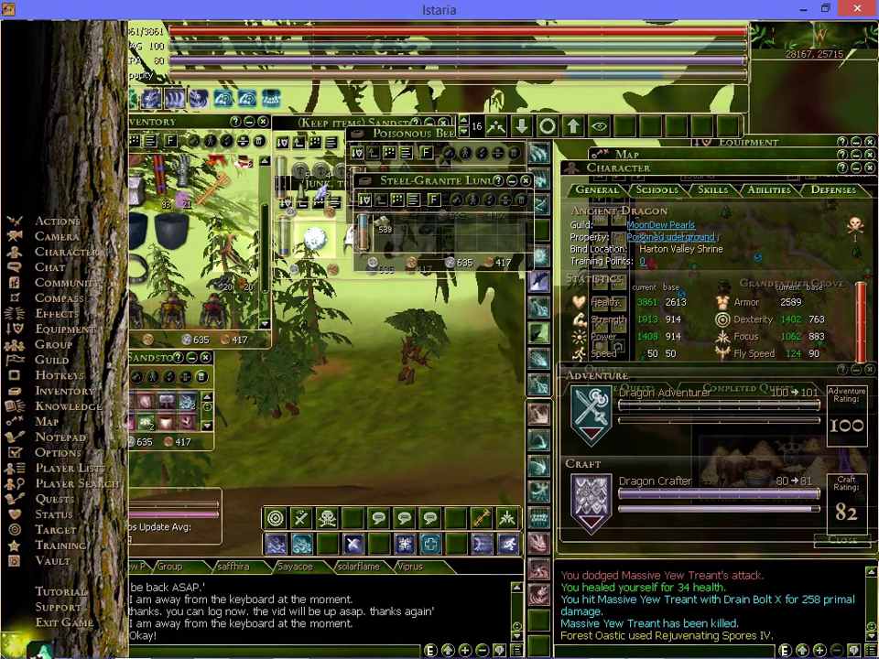
{"action": "left_click", "coordinate": [64, 621]}
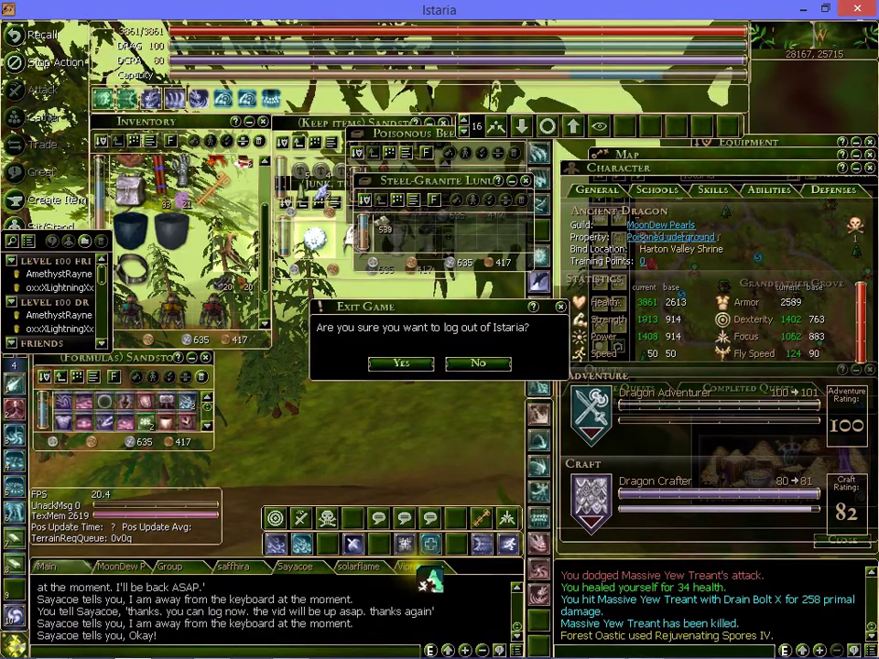
{"action": "left_click", "coordinate": [424, 569]}
{"action": "left_click", "coordinate": [478, 365]}
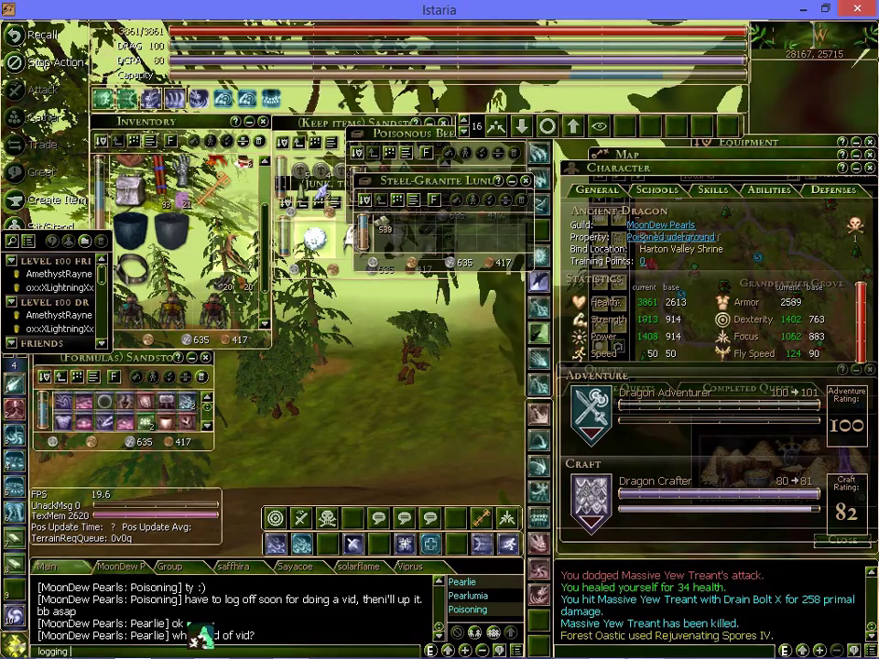
- Send 'logging now' to the guild, then choose Exit Game again and confirm with Yes
{"action": "key", "text": "Return"}
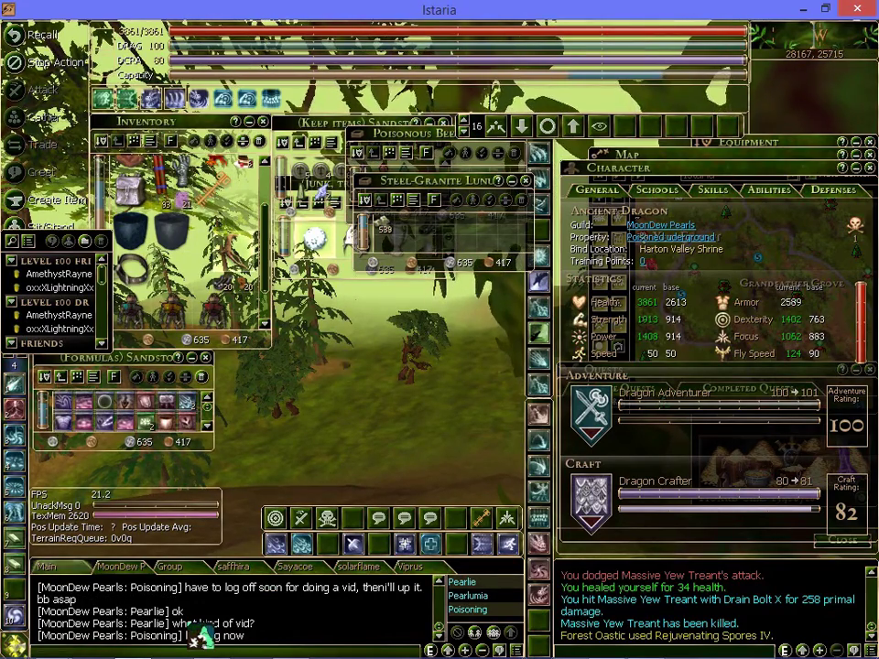
{"action": "left_click", "coordinate": [13, 643]}
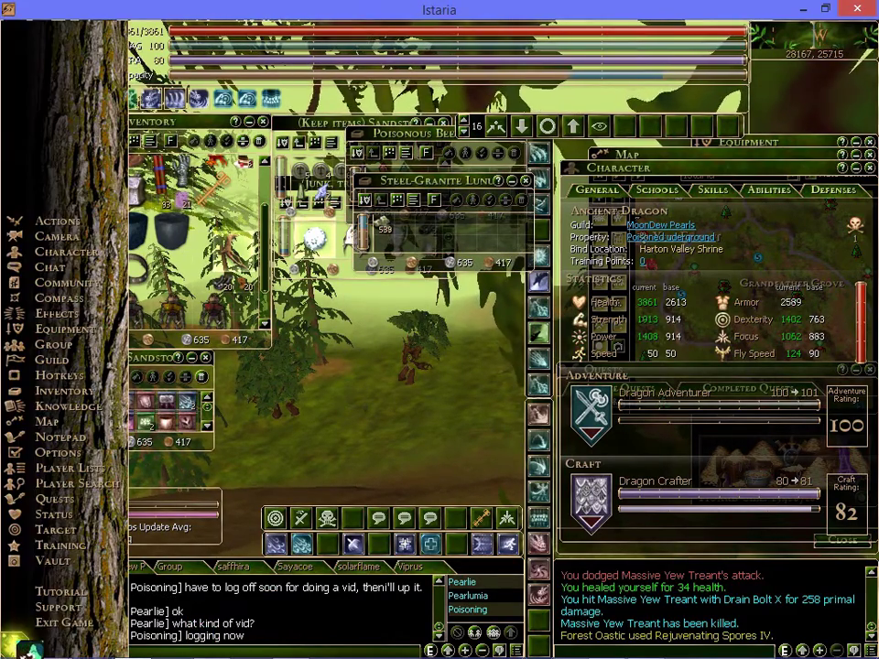
{"action": "left_click", "coordinate": [89, 627]}
{"action": "left_click", "coordinate": [412, 366]}
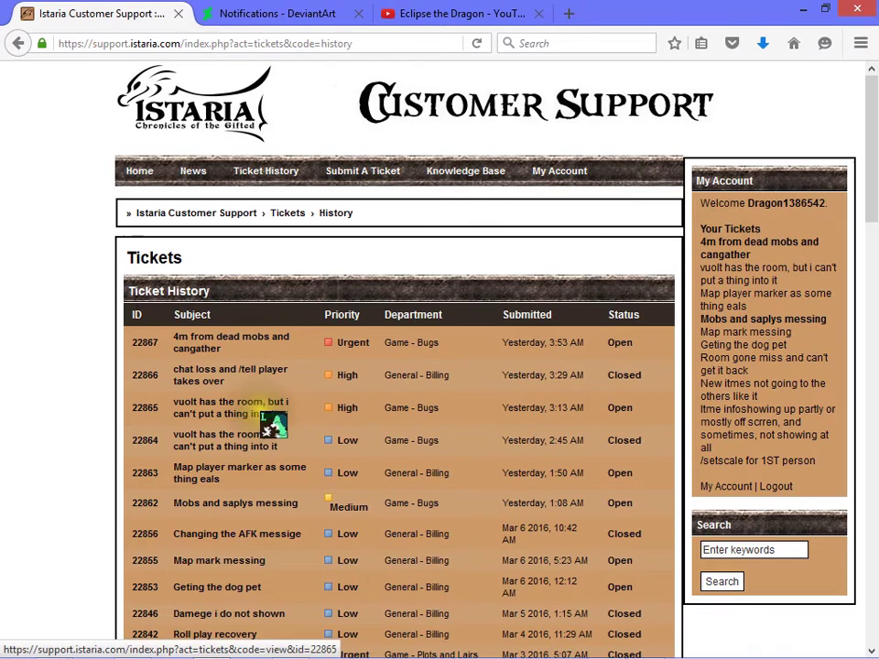
- Open ticket 22856 'Changing the AFK messige' and scroll down to the staff reply
{"action": "left_click", "coordinate": [236, 538]}
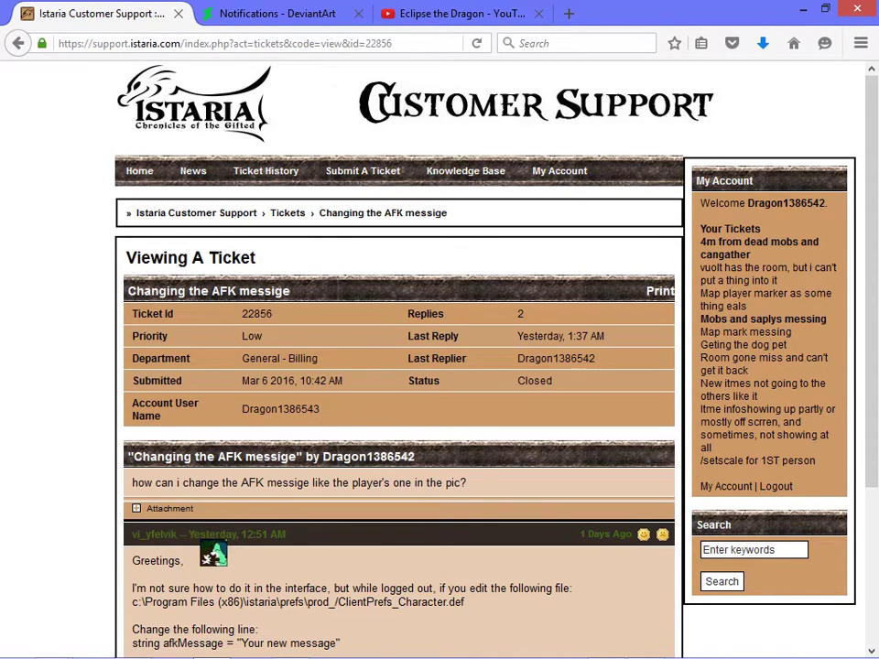
{"action": "scroll", "coordinate": [213, 553], "scroll_direction": "down", "scroll_amount": 5}
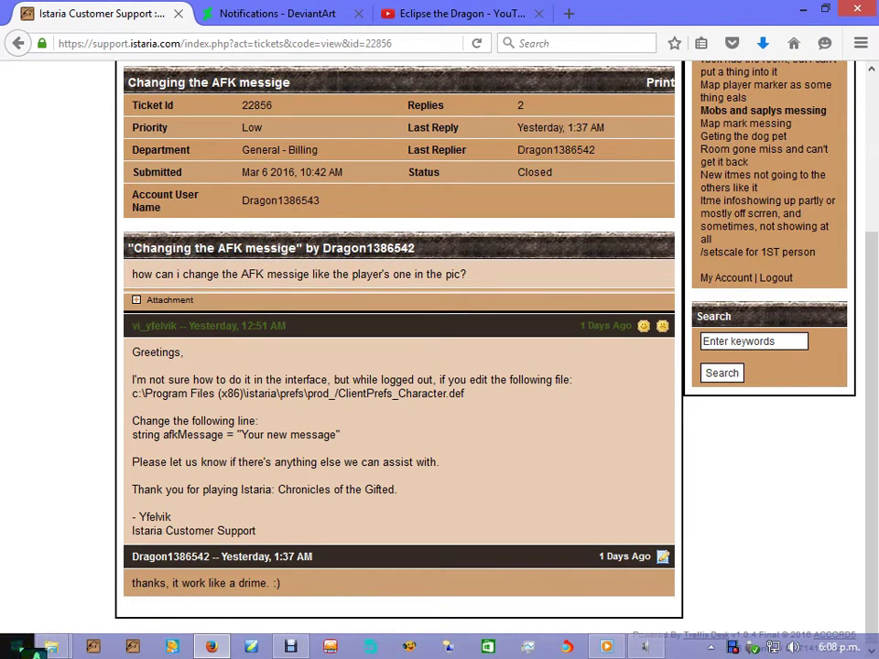
- Open File Explorer at Elements (F:), then go into 5 (Istaria) and its prefs folder
{"action": "right_click", "coordinate": [38, 648]}
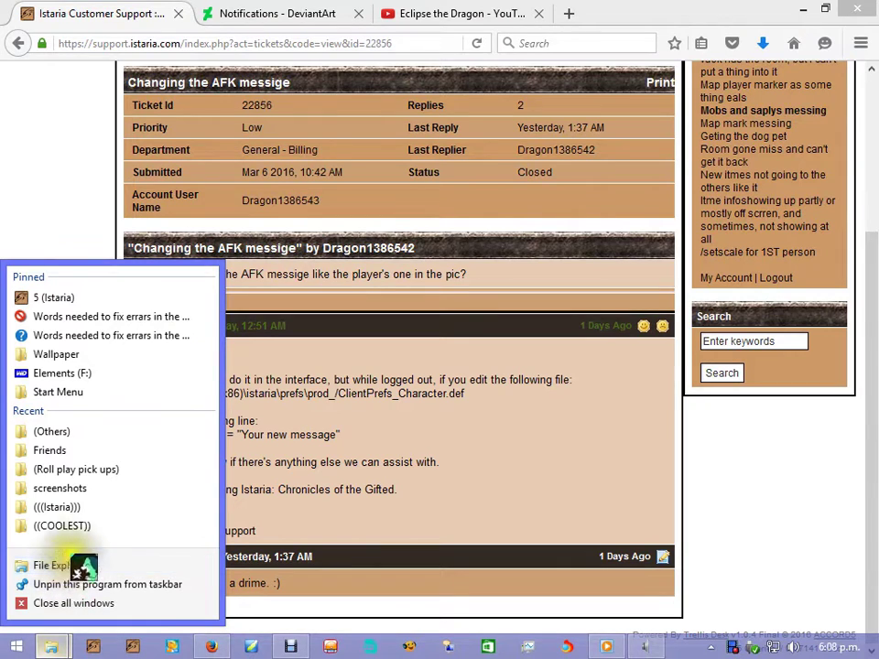
{"action": "left_click", "coordinate": [88, 392]}
{"action": "left_click_drag", "start_coordinate": [88, 392], "coordinate": [399, 587]}
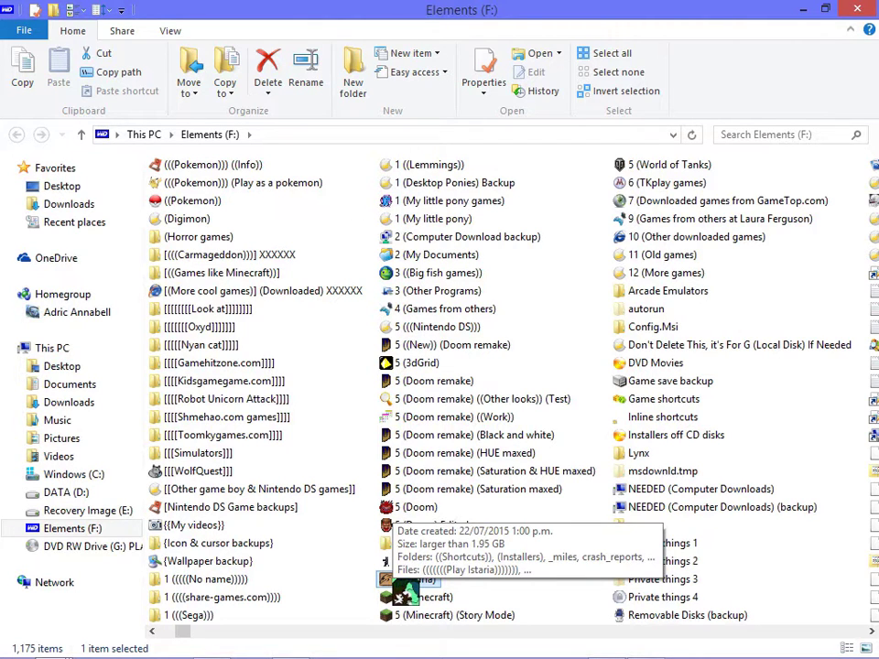
{"action": "double_click", "coordinate": [383, 580]}
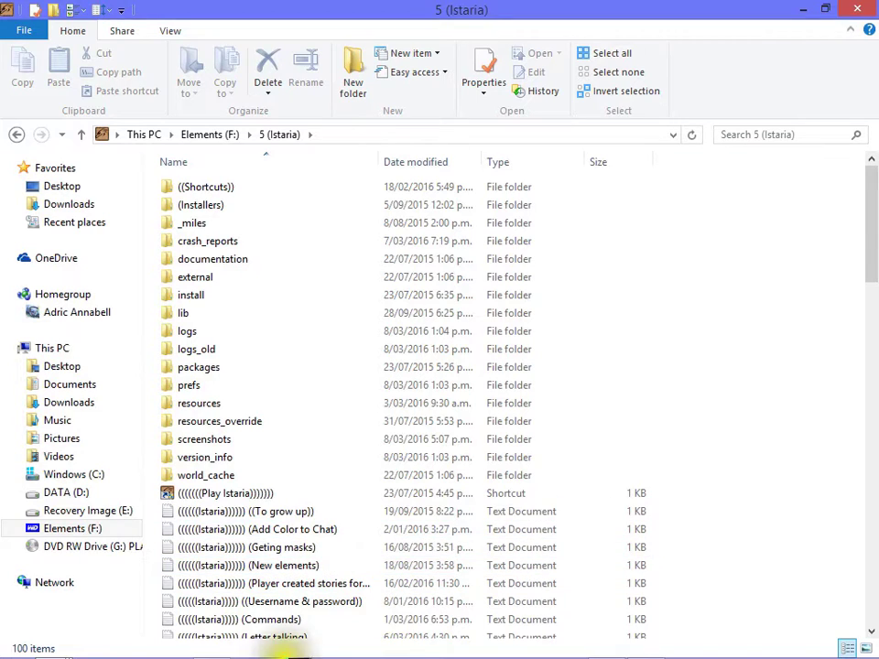
{"action": "mouse_move", "coordinate": [207, 644]}
{"action": "mouse_move", "coordinate": [230, 592]}
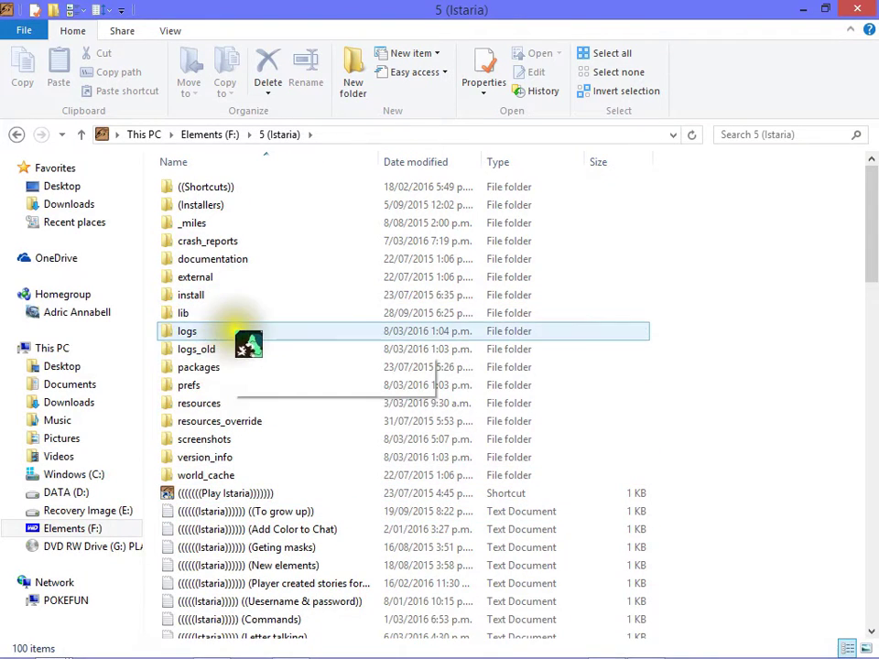
{"action": "left_click", "coordinate": [203, 385]}
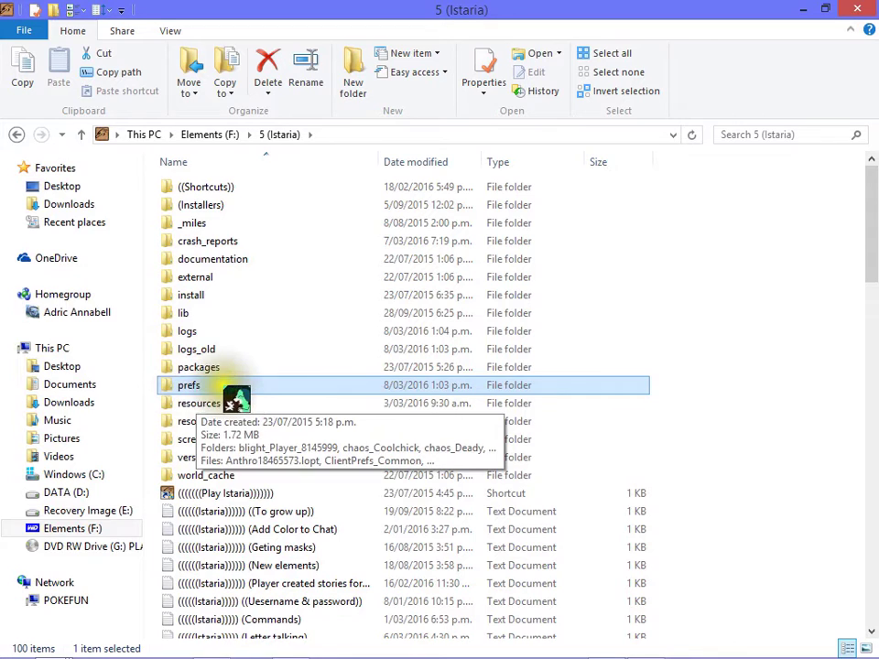
{"action": "double_click", "coordinate": [205, 386]}
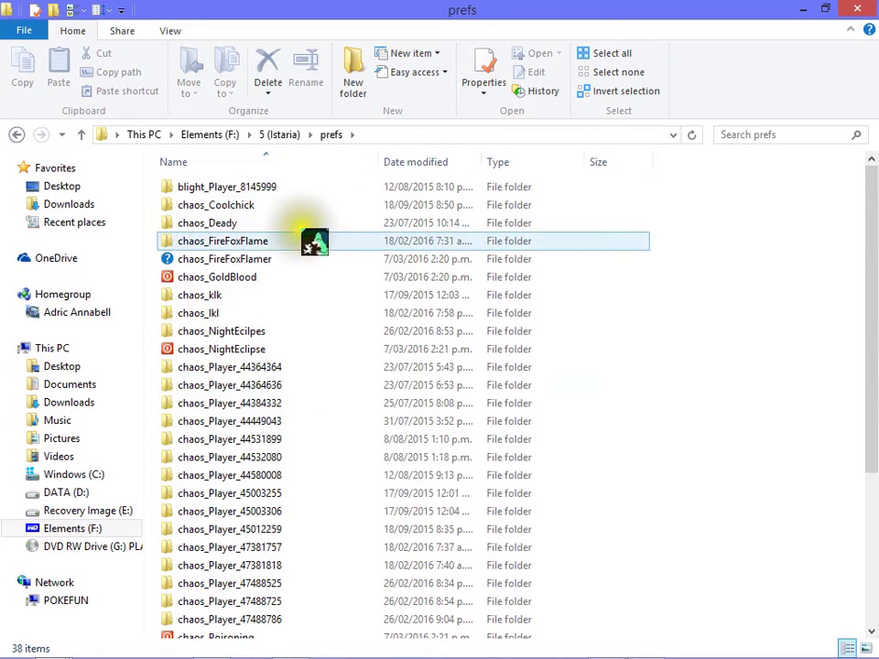
{"action": "scroll", "coordinate": [288, 513], "scroll_direction": "down", "scroll_amount": 1}
{"action": "scroll", "coordinate": [304, 540], "scroll_direction": "down", "scroll_amount": 3}
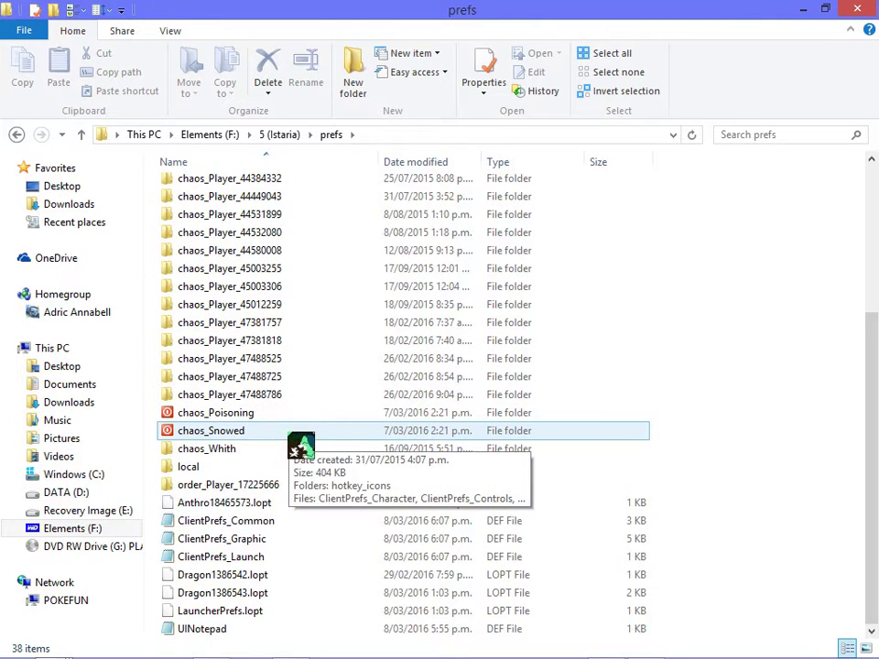
{"action": "scroll", "coordinate": [300, 447], "scroll_direction": "up", "scroll_amount": 4}
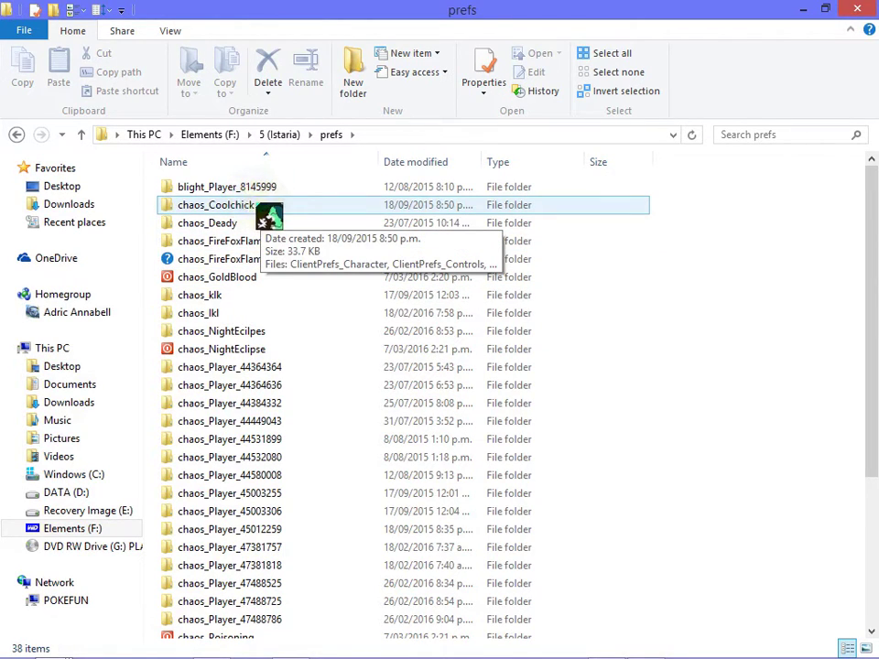
{"action": "left_click", "coordinate": [271, 207]}
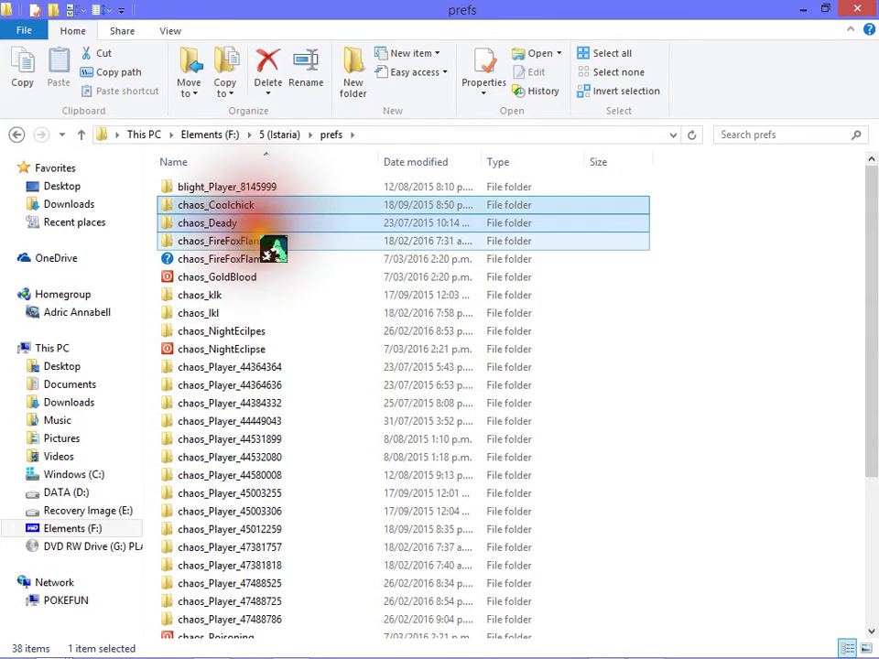
{"action": "left_click", "coordinate": [266, 241], "text": "ctrl"}
{"action": "left_click", "coordinate": [262, 295], "text": "ctrl"}
{"action": "left_click", "coordinate": [261, 313], "text": "ctrl"}
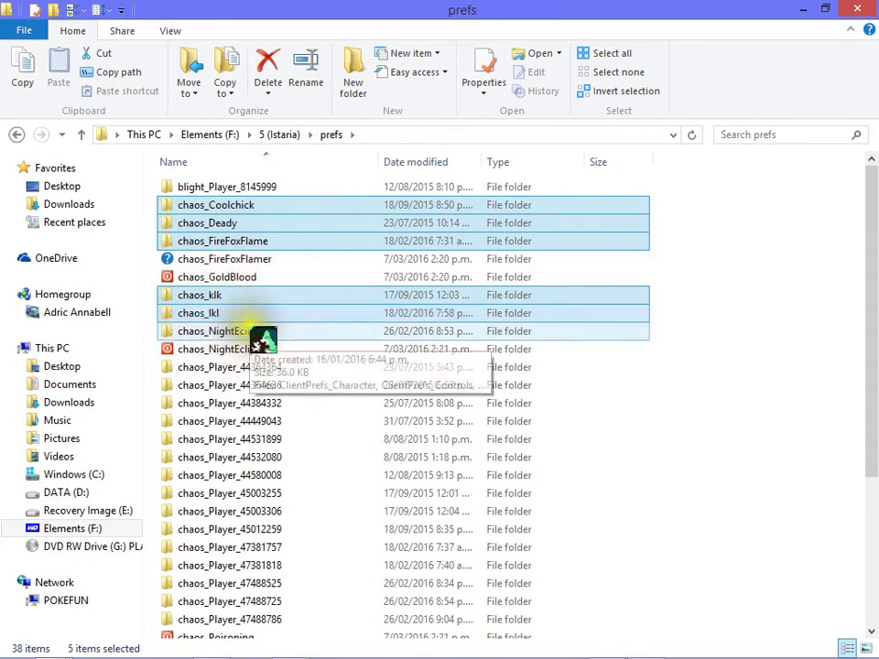
{"action": "left_click", "coordinate": [260, 333], "text": "ctrl"}
{"action": "scroll", "coordinate": [266, 385], "scroll_direction": "down", "scroll_amount": 4}
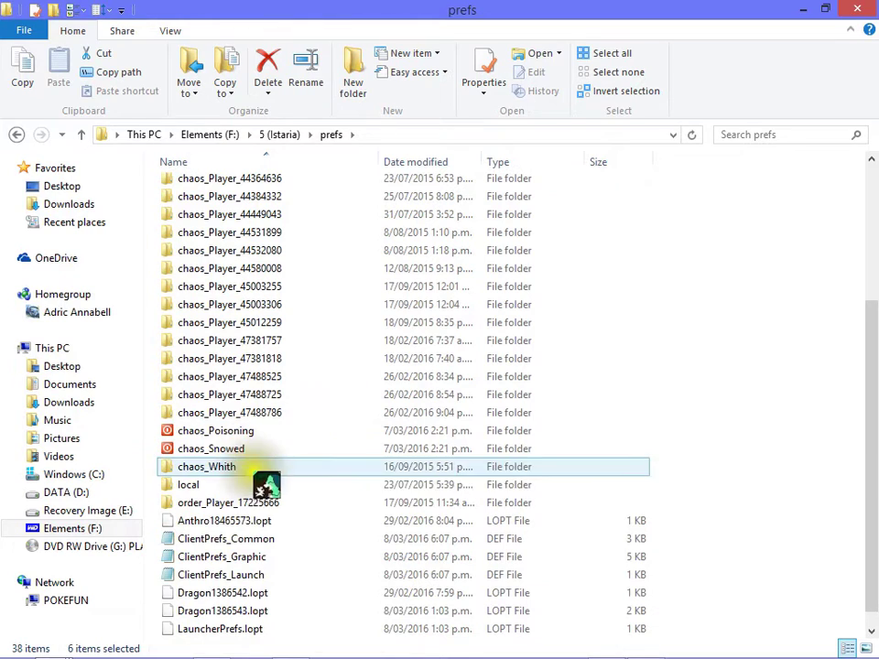
{"action": "left_click", "coordinate": [259, 466], "text": "ctrl"}
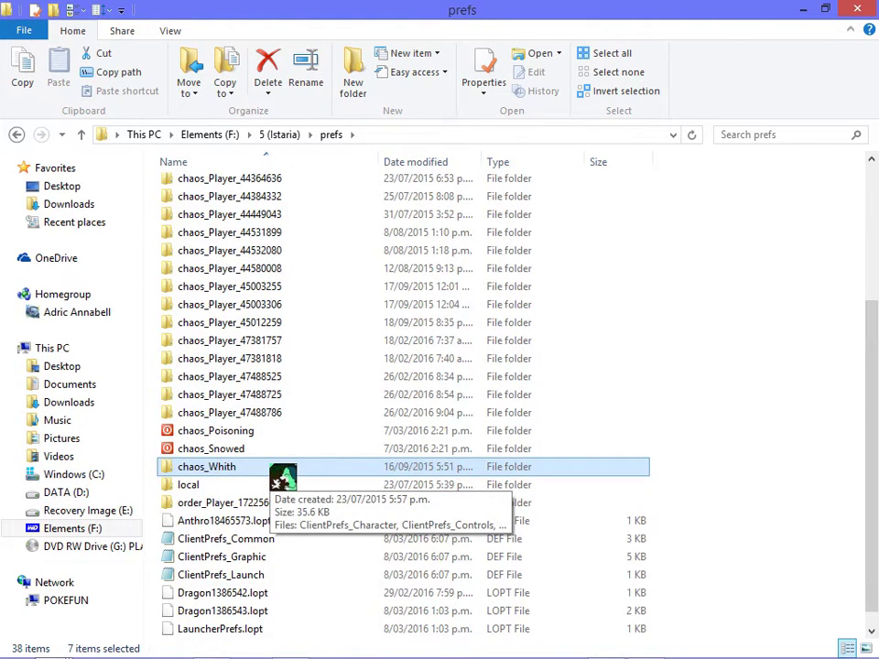
{"action": "scroll", "coordinate": [282, 477], "scroll_direction": "up", "scroll_amount": 4}
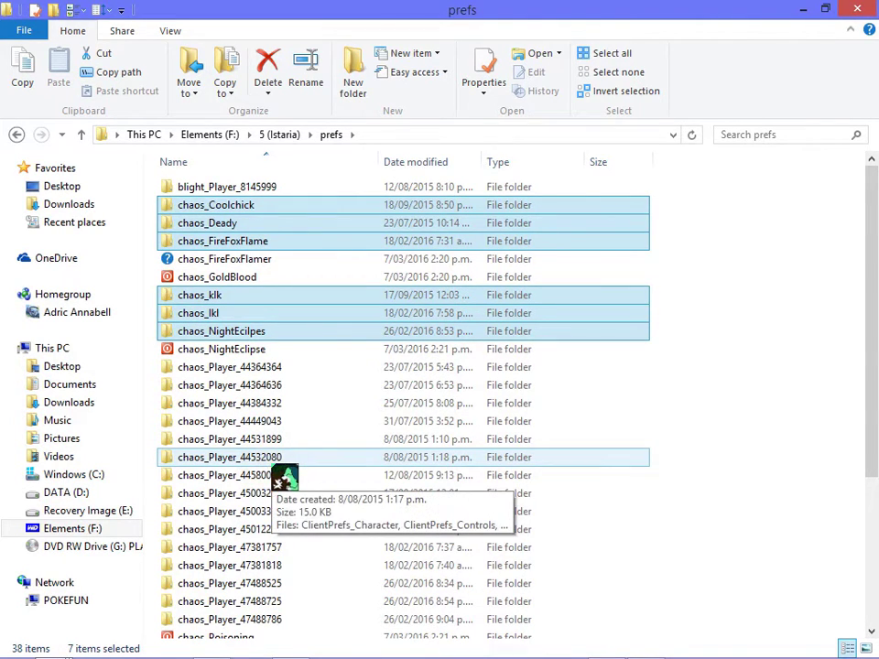
{"action": "left_click", "coordinate": [272, 457], "text": "ctrl"}
{"action": "left_click", "coordinate": [270, 349], "text": "ctrl"}
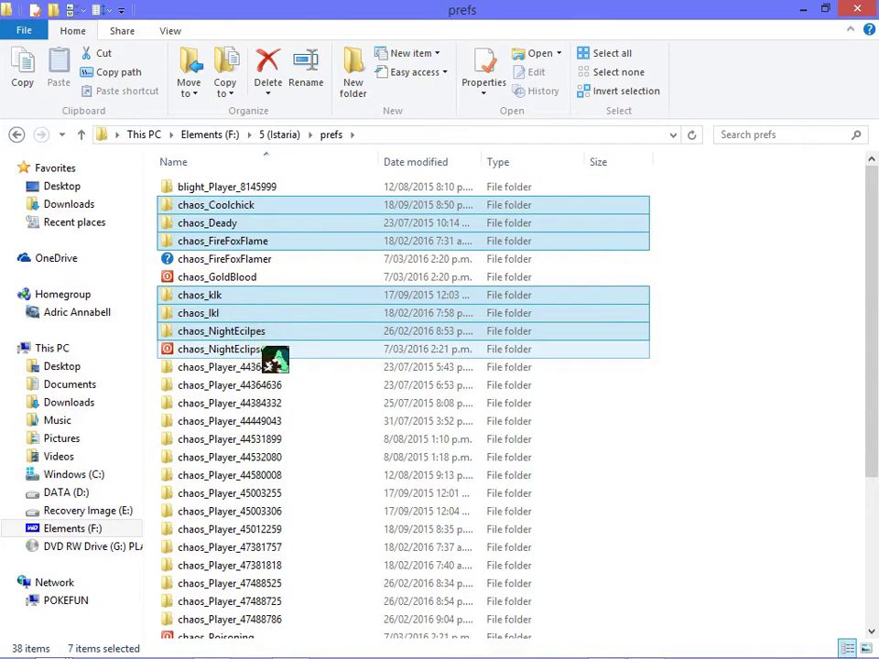
{"action": "left_click", "coordinate": [271, 351]}
{"action": "left_click", "coordinate": [255, 282], "text": "ctrl"}
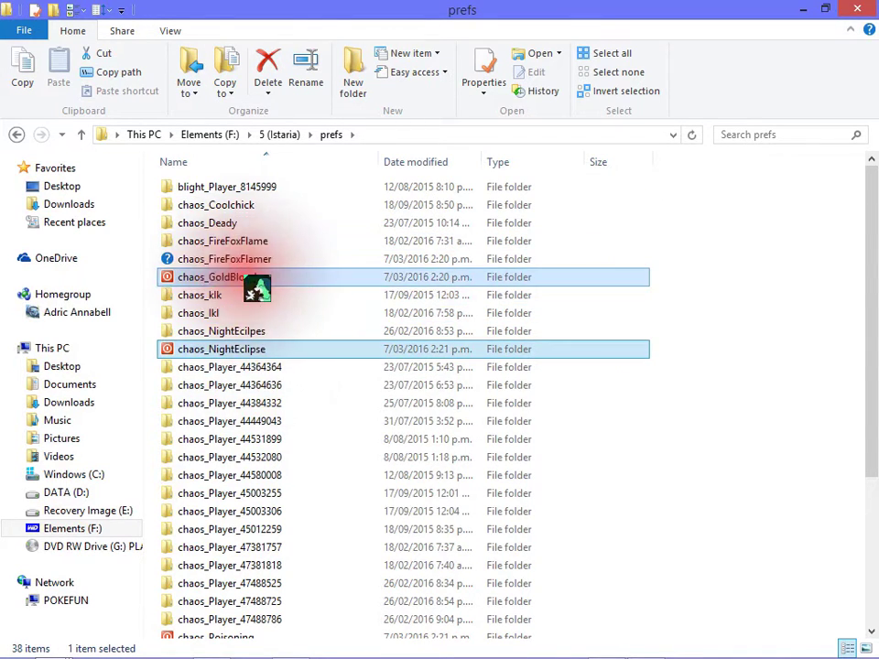
{"action": "scroll", "coordinate": [256, 284], "scroll_direction": "down", "scroll_amount": 4}
{"action": "left_click", "coordinate": [236, 435], "text": "ctrl"}
{"action": "left_click", "coordinate": [241, 450], "text": "ctrl"}
{"action": "scroll", "coordinate": [245, 454], "scroll_direction": "up", "scroll_amount": 2}
{"action": "left_click", "coordinate": [246, 453], "text": "ctrl"}
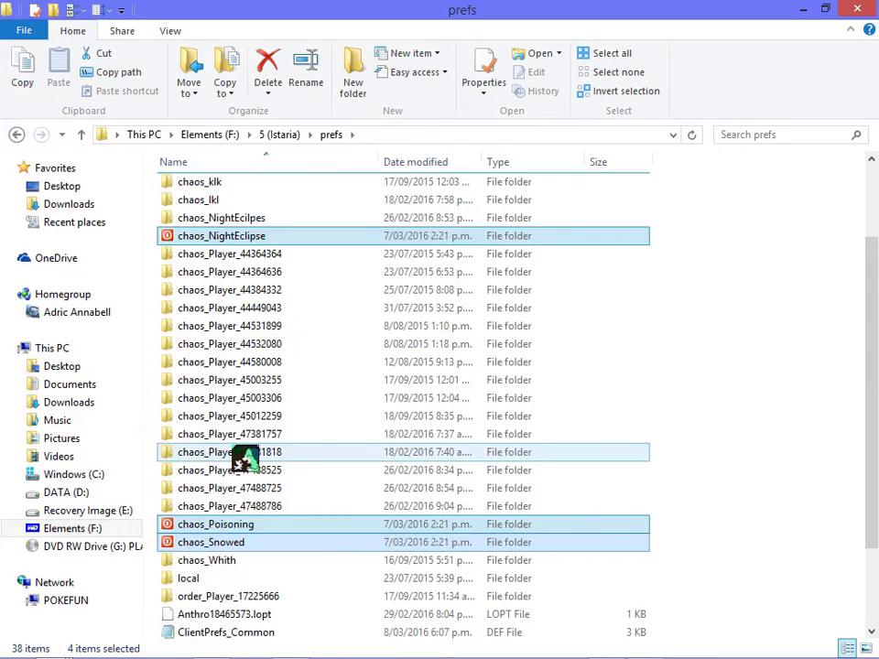
{"action": "scroll", "coordinate": [246, 456], "scroll_direction": "up", "scroll_amount": 1}
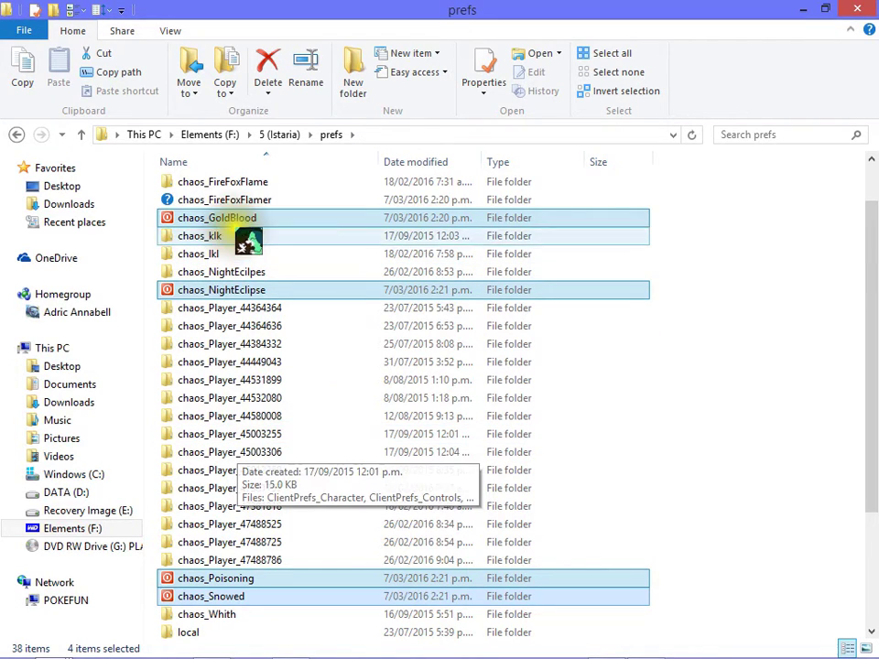
- Browse and select character folders in prefs, then open the chaos_Poisoning folder
{"action": "left_click", "coordinate": [273, 201]}
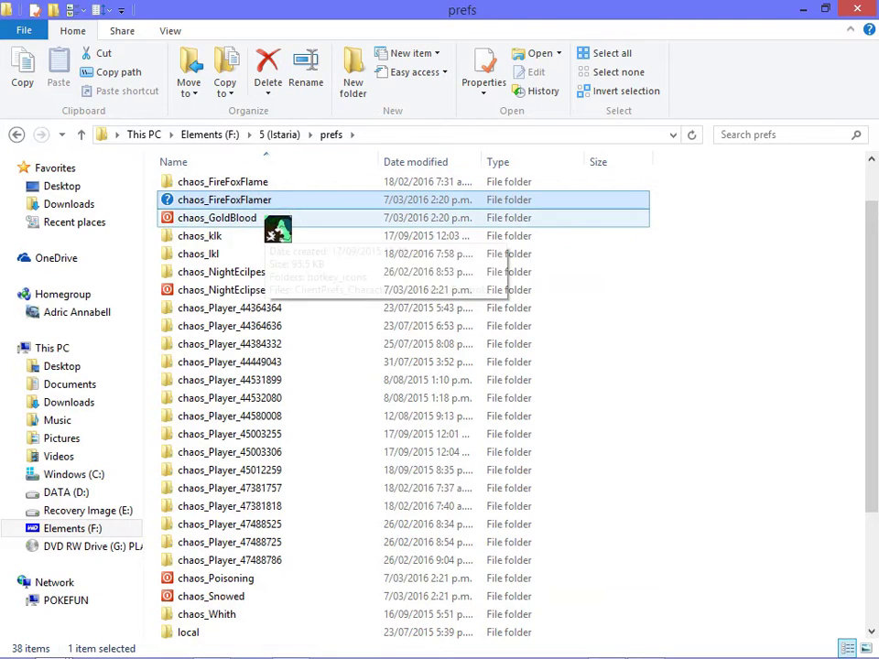
{"action": "mouse_move", "coordinate": [277, 229]}
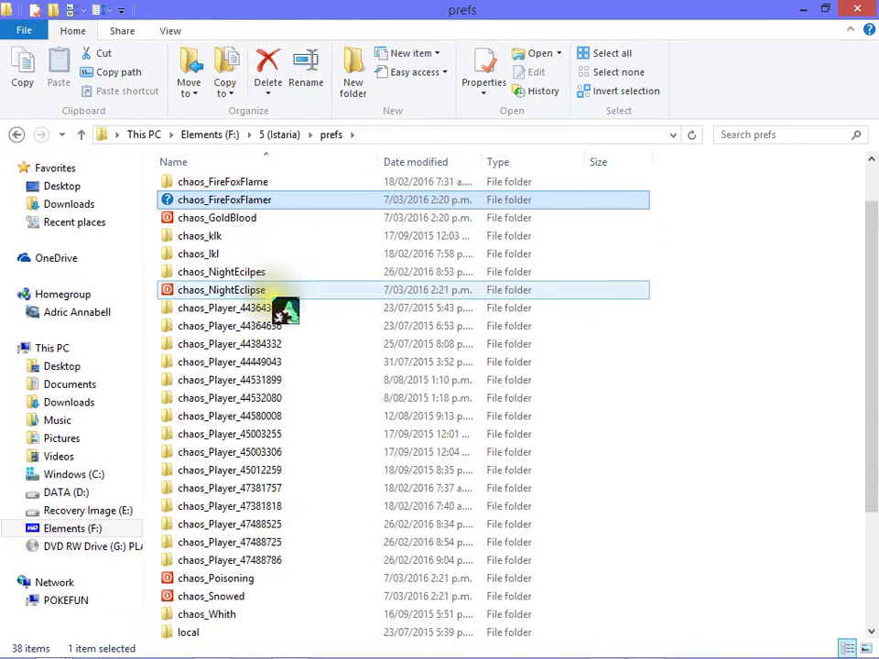
{"action": "scroll", "coordinate": [302, 440], "scroll_direction": "down", "scroll_amount": 3}
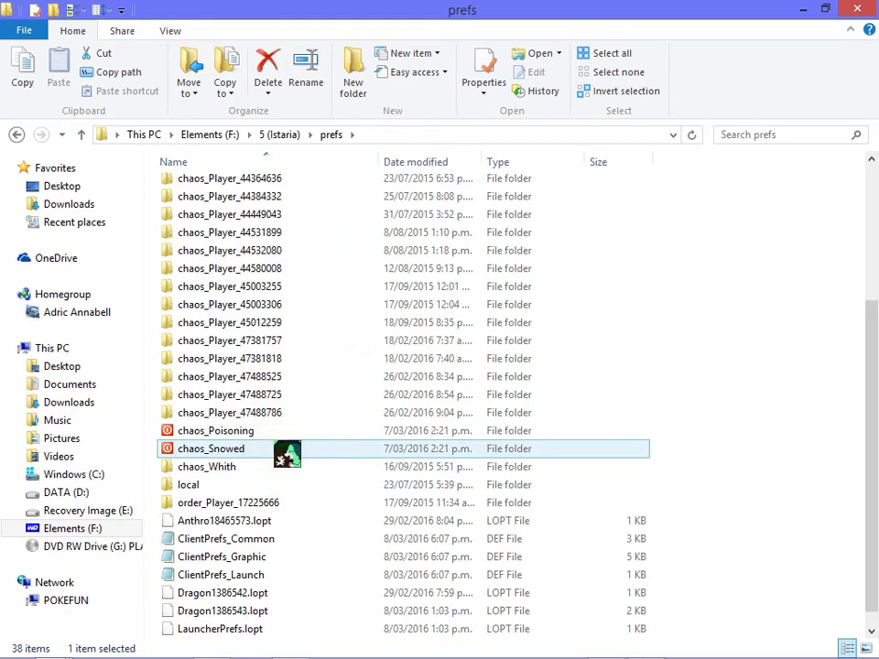
{"action": "mouse_move", "coordinate": [295, 440]}
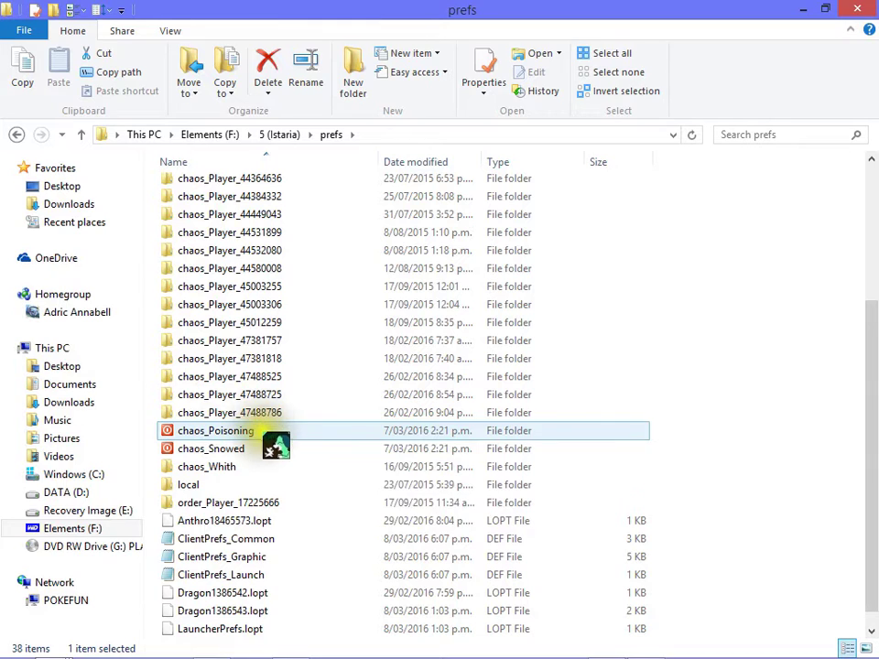
{"action": "left_click", "coordinate": [277, 432]}
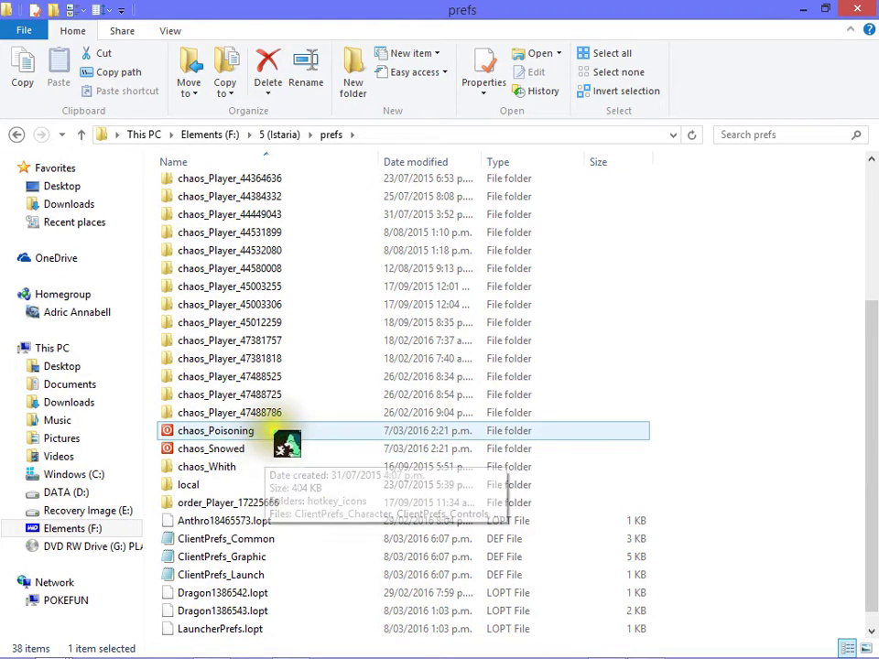
{"action": "left_click", "coordinate": [240, 448]}
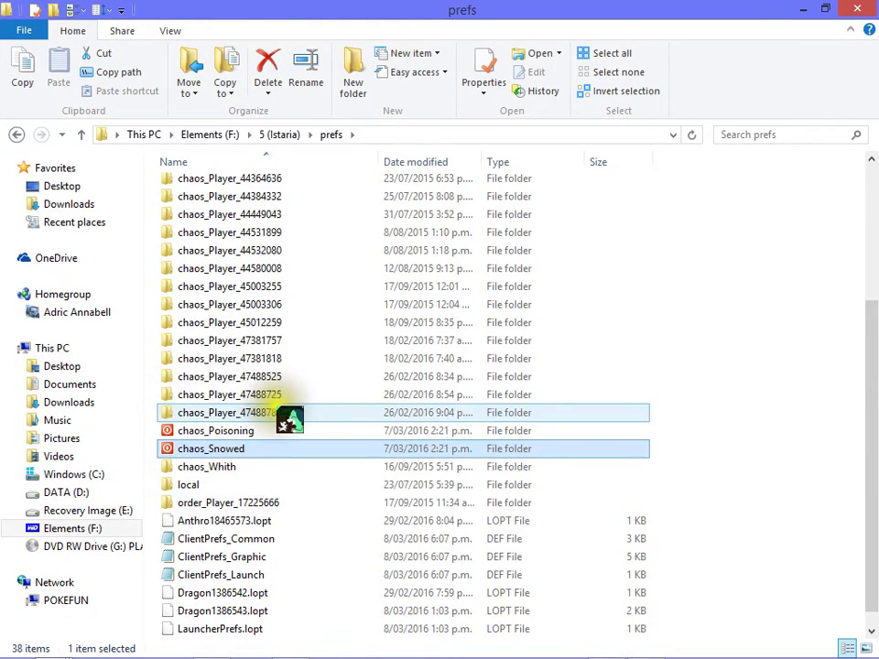
{"action": "left_click_drag", "start_coordinate": [284, 405], "coordinate": [304, 269]}
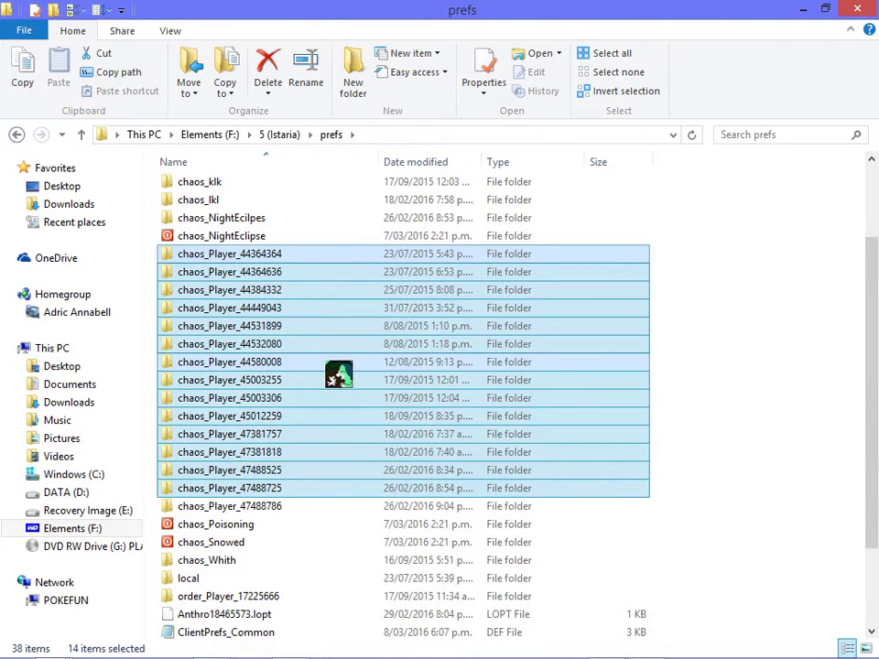
{"action": "left_click", "coordinate": [305, 506], "text": "ctrl"}
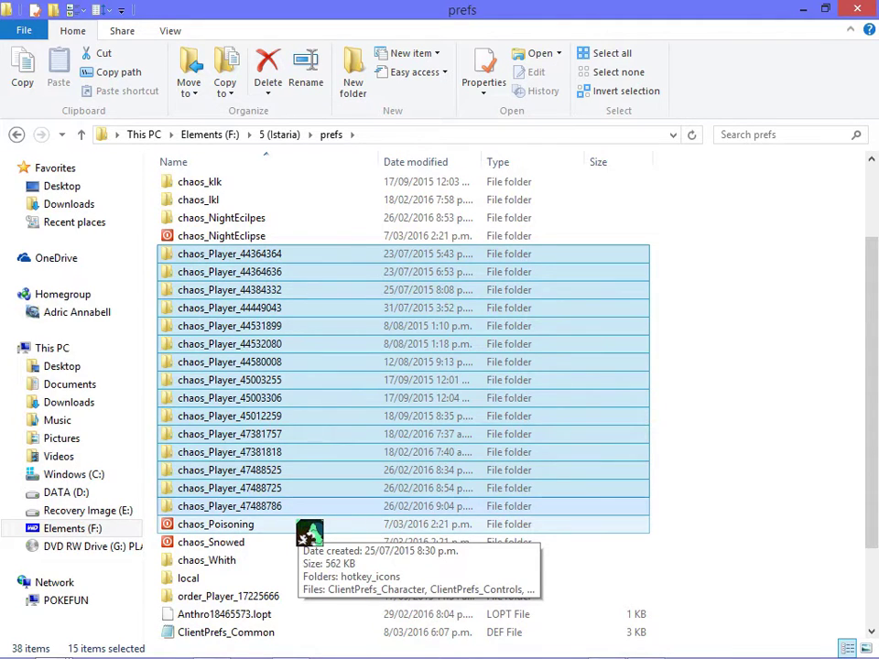
{"action": "double_click", "coordinate": [310, 529]}
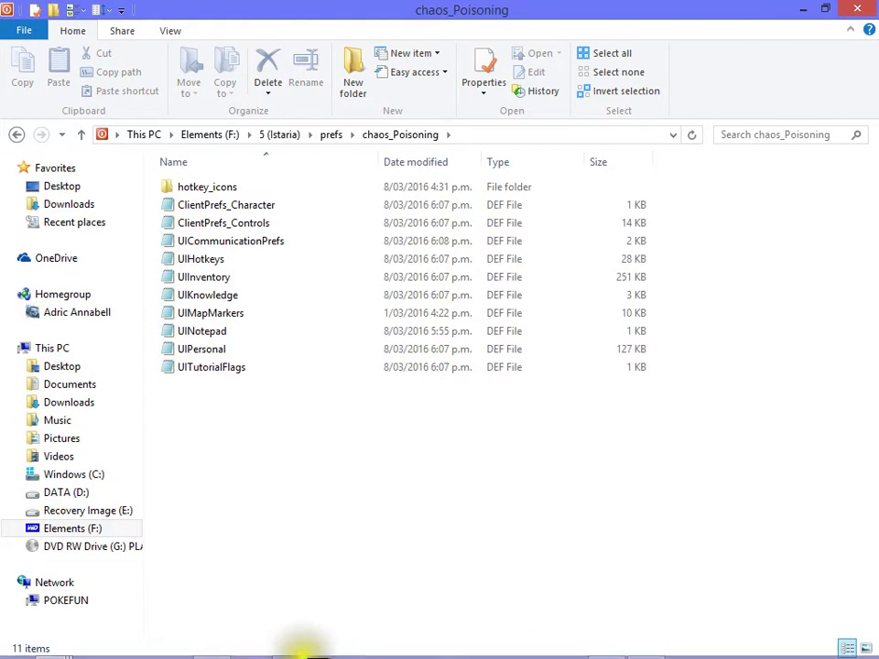